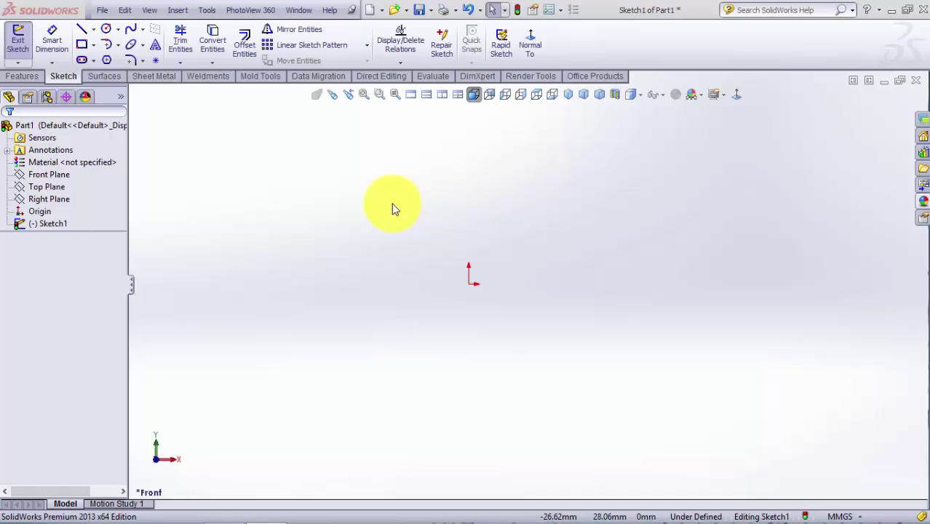
Draw a 32 mm line with Horizontal orientation from the sketch origin and accept it
{"action": "left_click", "coordinate": [82, 32]}
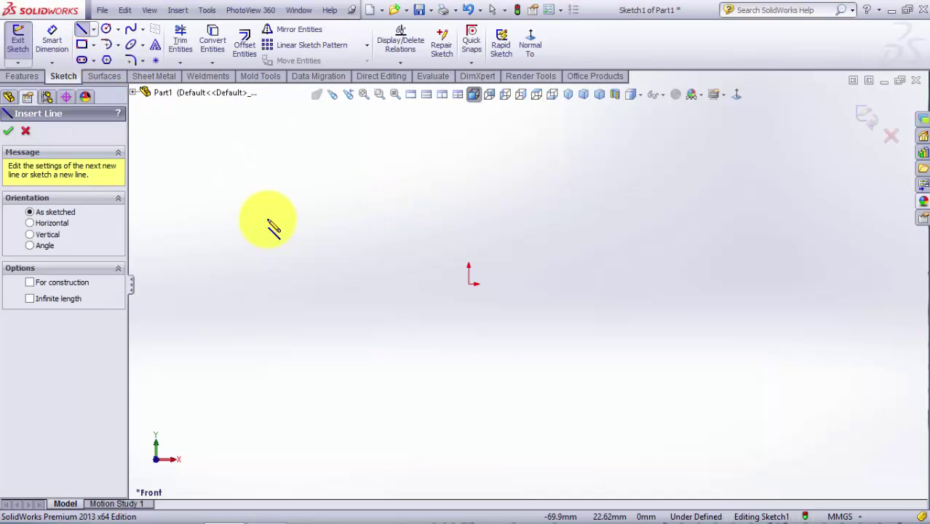
{"action": "left_click", "coordinate": [34, 222]}
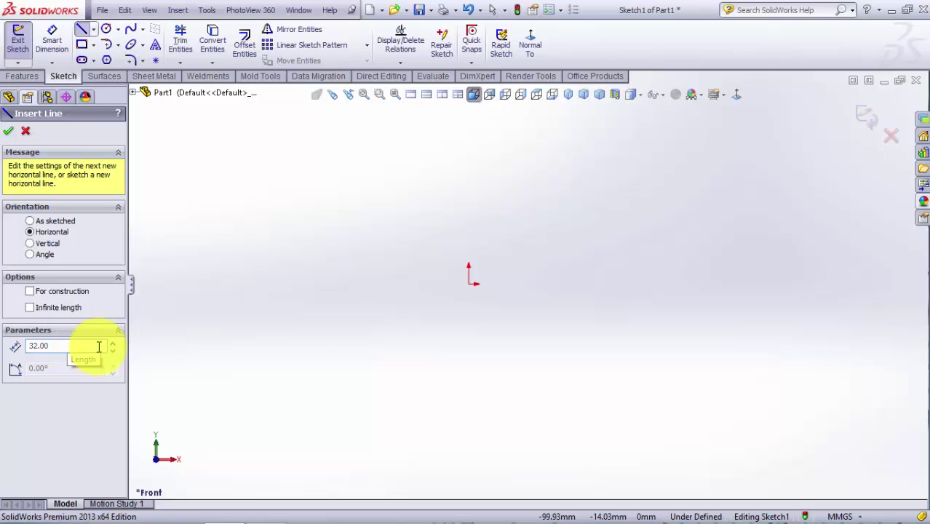
{"action": "left_click", "coordinate": [469, 282]}
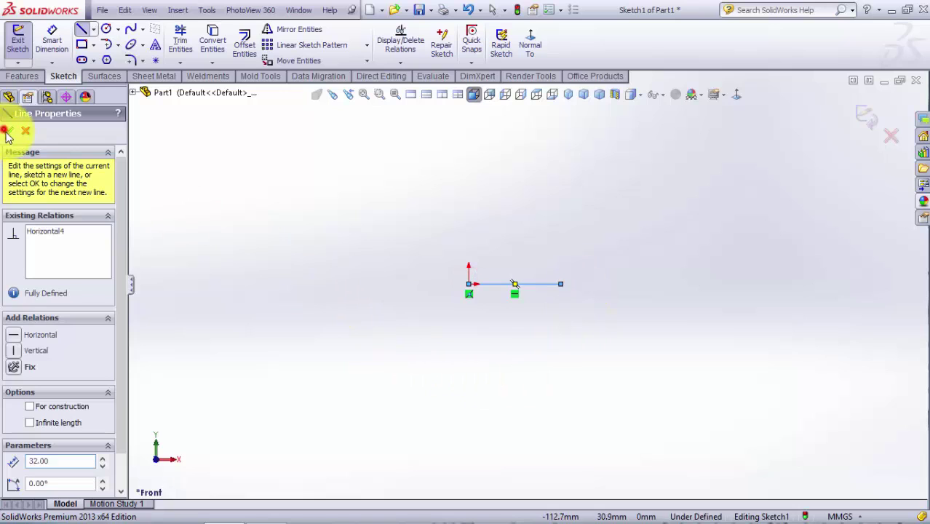
{"action": "left_click", "coordinate": [7, 131]}
{"action": "scroll", "coordinate": [502, 262], "scroll_direction": "down", "scroll_amount": 2}
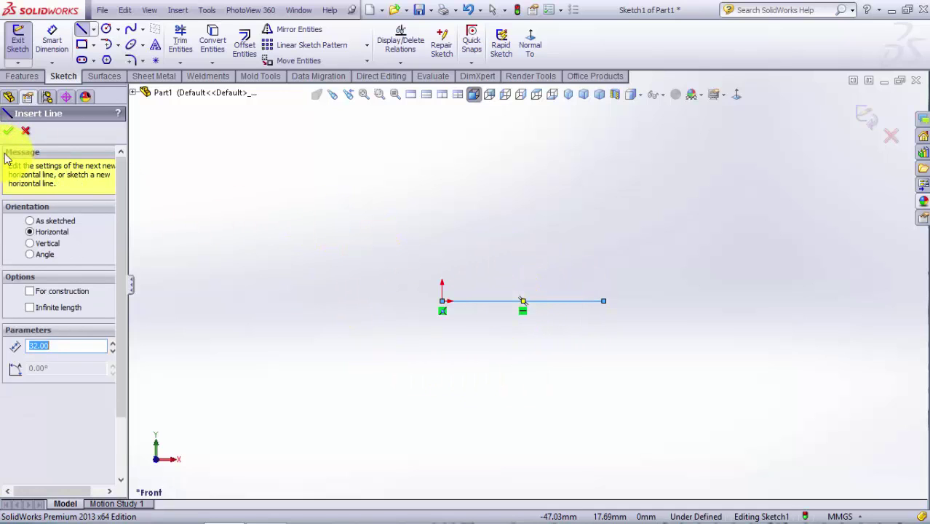
Draw a 25 mm line with Vertical orientation up from the origin and accept it
{"action": "left_click", "coordinate": [29, 244]}
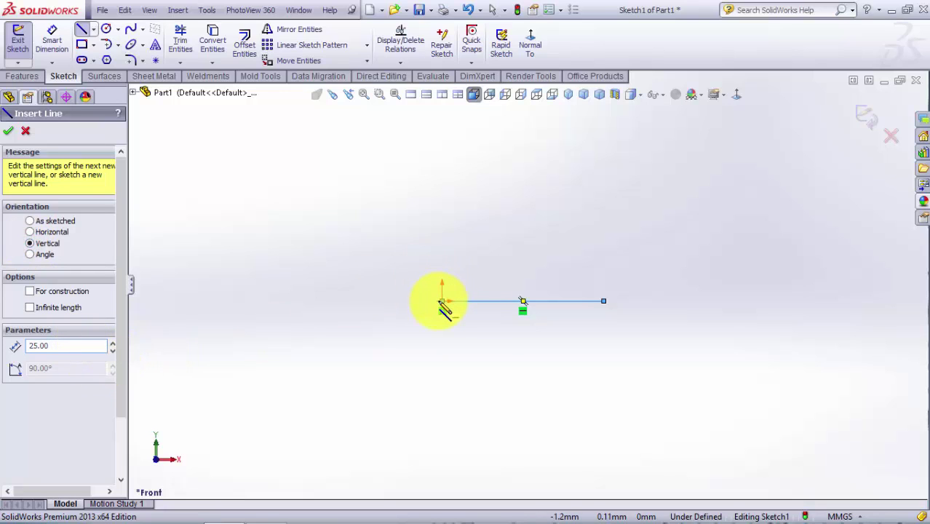
{"action": "left_click", "coordinate": [441, 300]}
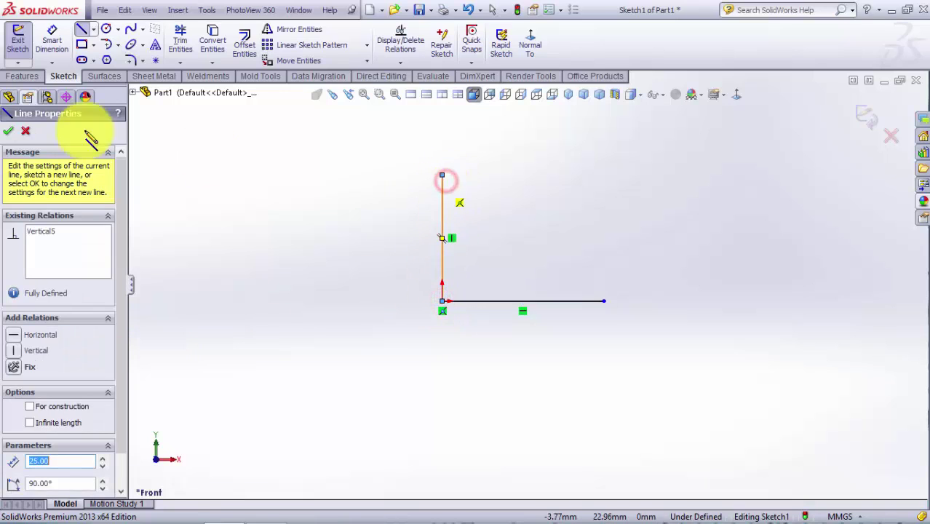
{"action": "left_click", "coordinate": [7, 134]}
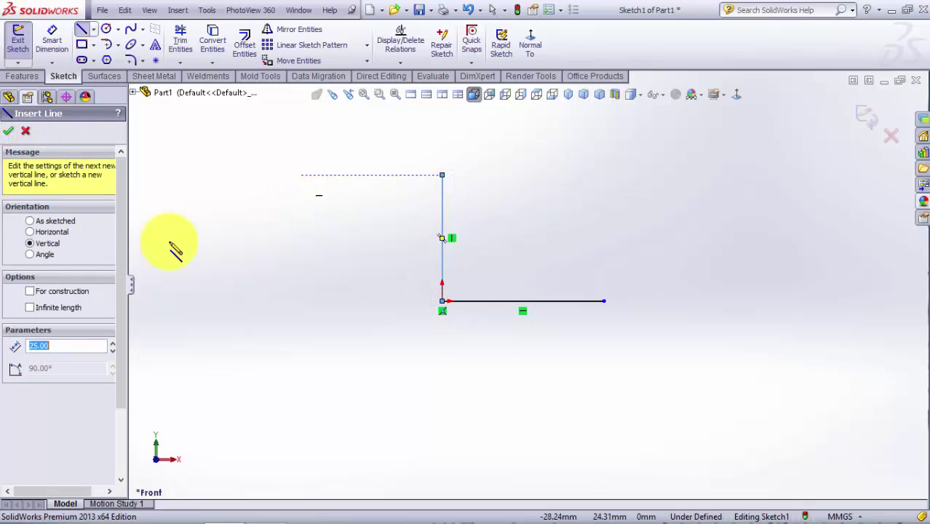
Draw a dimensioned 55° line, about 37.89 mm long, from the horizontal line's far end
{"action": "left_click", "coordinate": [29, 246]}
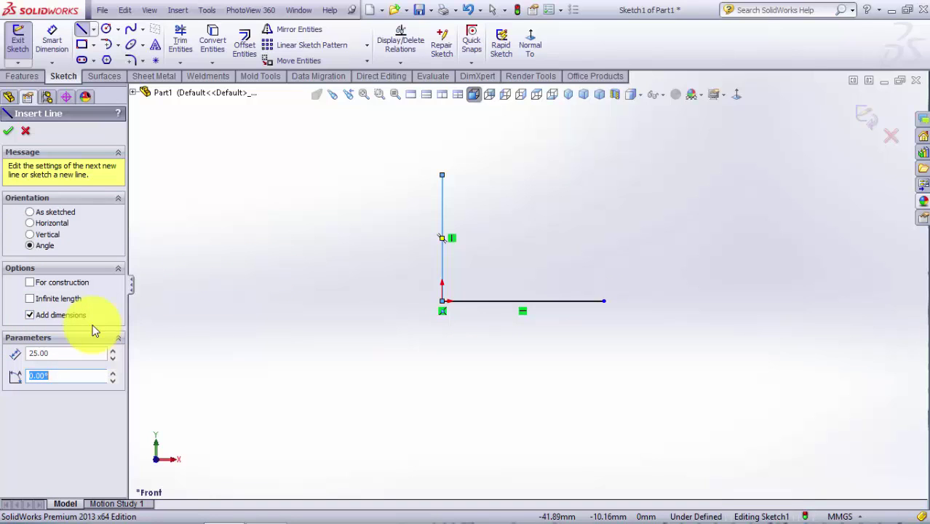
{"action": "left_click", "coordinate": [62, 352]}
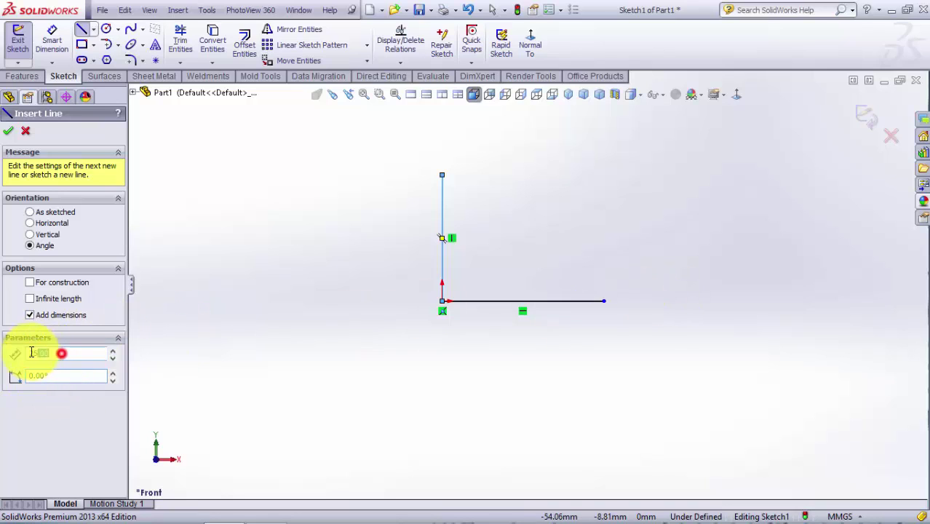
{"action": "left_click", "coordinate": [69, 373]}
{"action": "type", "text": "55"}
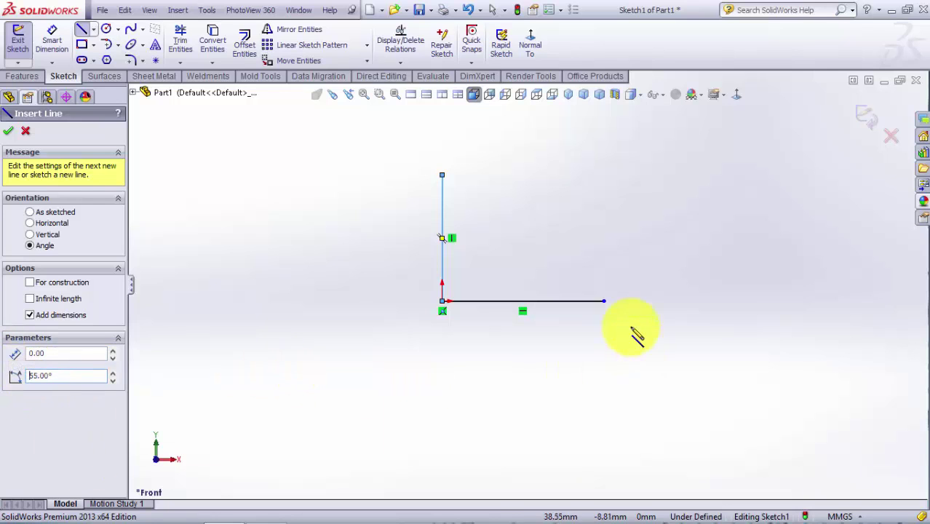
{"action": "left_click_drag", "start_coordinate": [603, 301], "coordinate": [677, 173]}
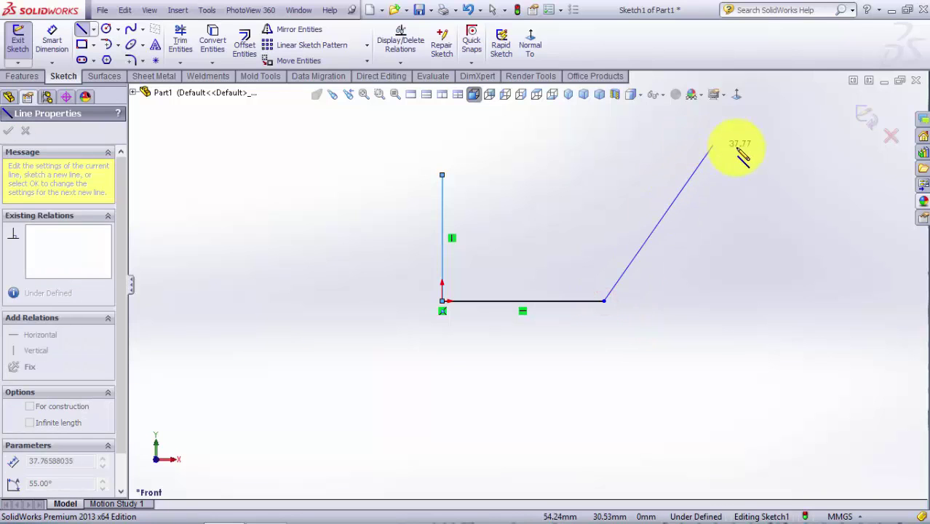
{"action": "left_click_drag", "start_coordinate": [711, 146], "coordinate": [713, 145]}
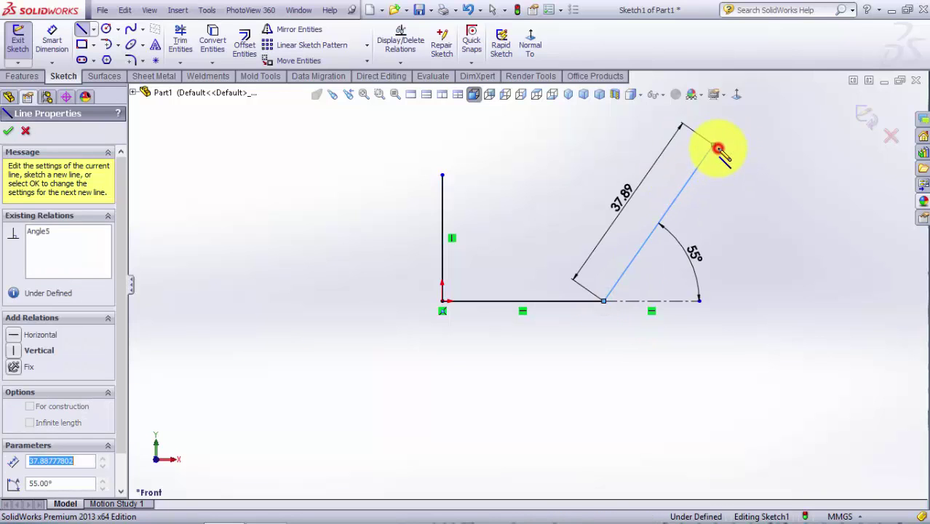
{"action": "left_click", "coordinate": [9, 133]}
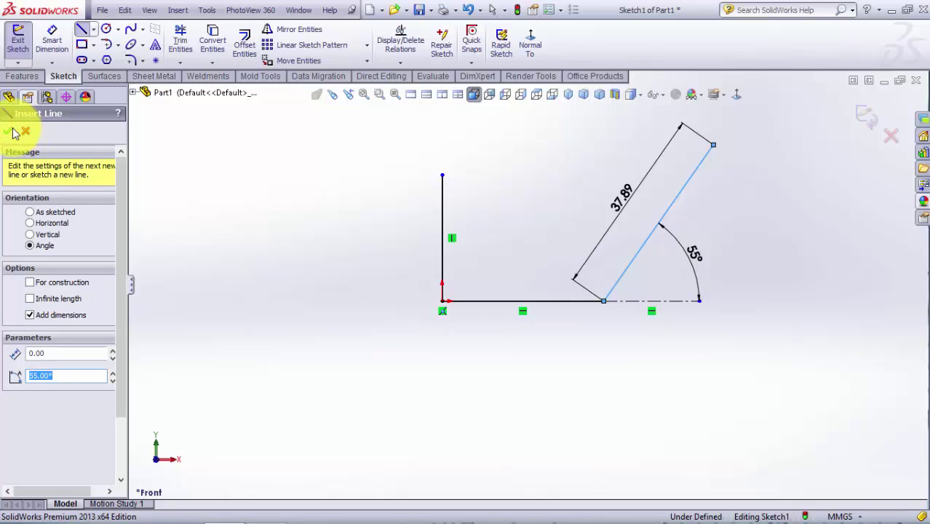
Add a 50 mm horizontal Smart Dimension between the origin and the 55° line's upper endpoint
{"action": "left_click", "coordinate": [10, 131]}
{"action": "left_click", "coordinate": [47, 47]}
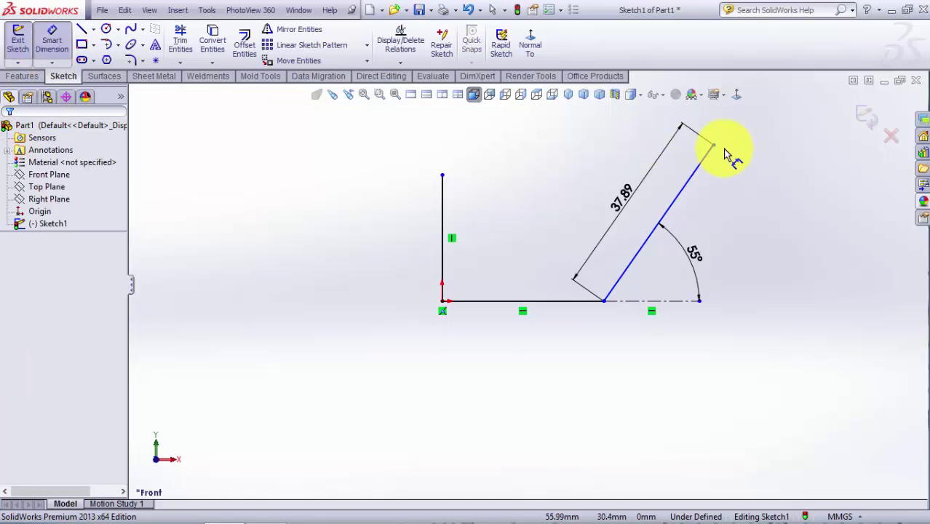
{"action": "left_click", "coordinate": [715, 147]}
{"action": "left_click", "coordinate": [442, 304]}
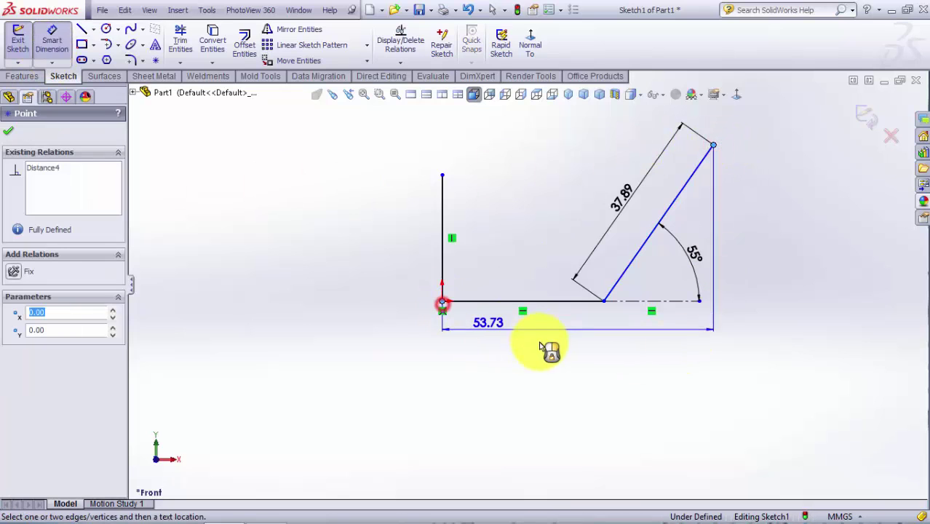
{"action": "left_click", "coordinate": [575, 357]}
{"action": "type", "text": "50"}
{"action": "key", "text": "Return"}
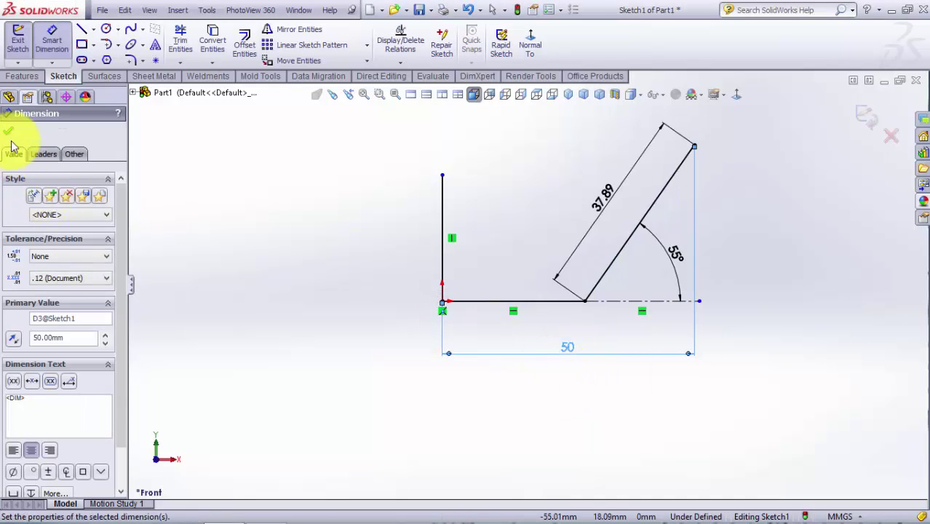
{"action": "left_click", "coordinate": [7, 131]}
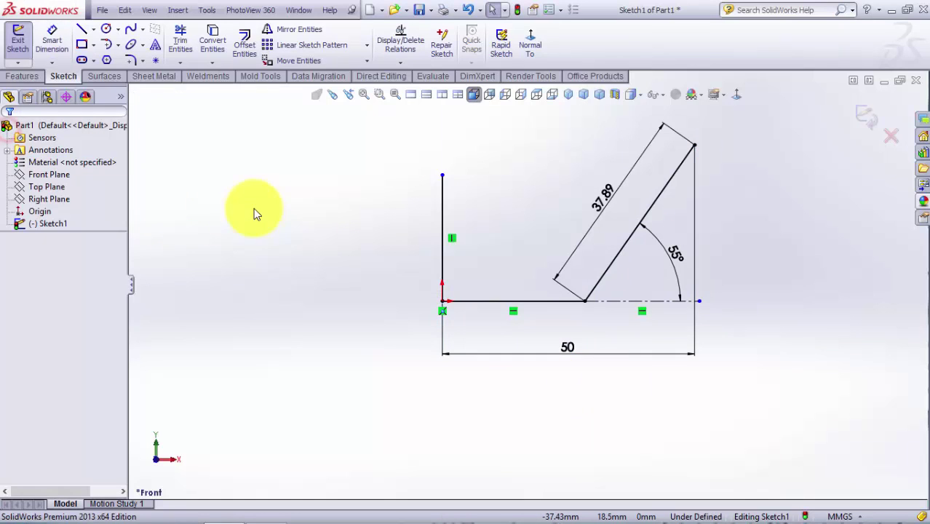
Draw connected lines from the vertical line's top across and up to the 55° line's end
{"action": "left_click", "coordinate": [84, 32]}
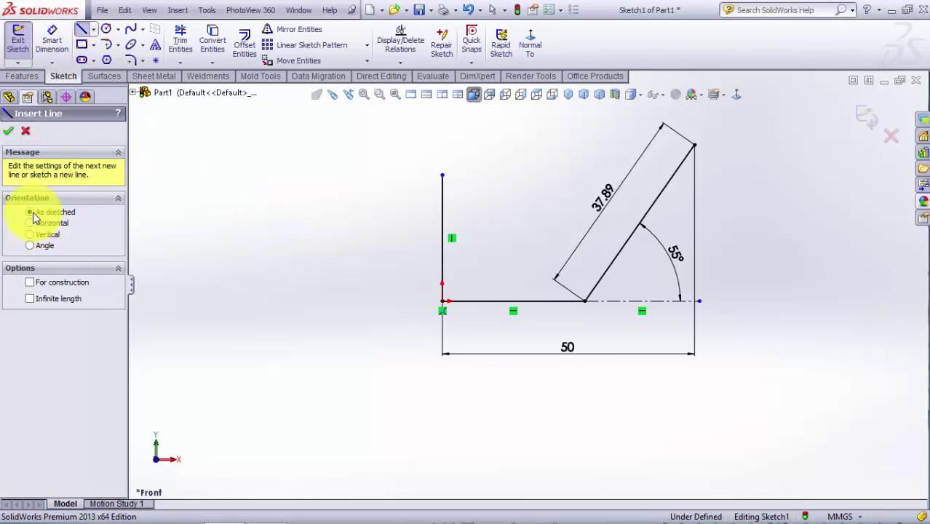
{"action": "left_click", "coordinate": [443, 176]}
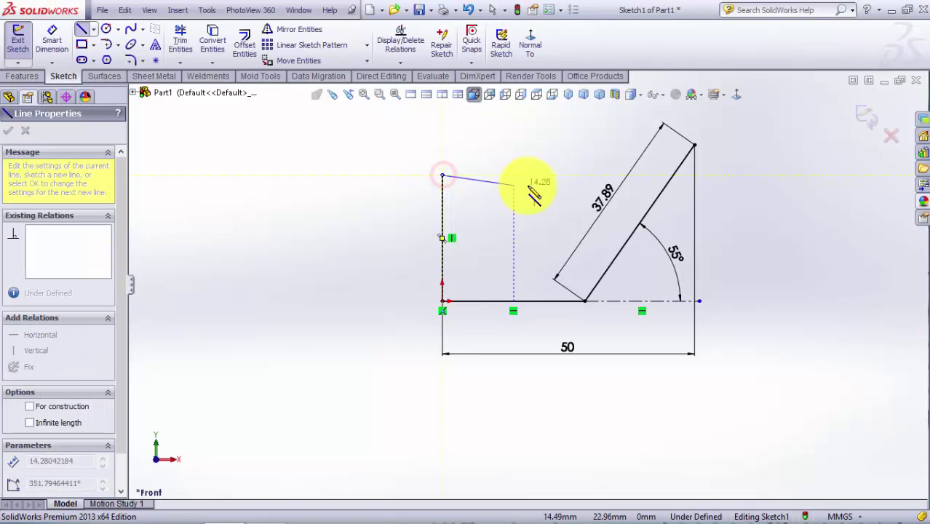
{"action": "left_click", "coordinate": [567, 176]}
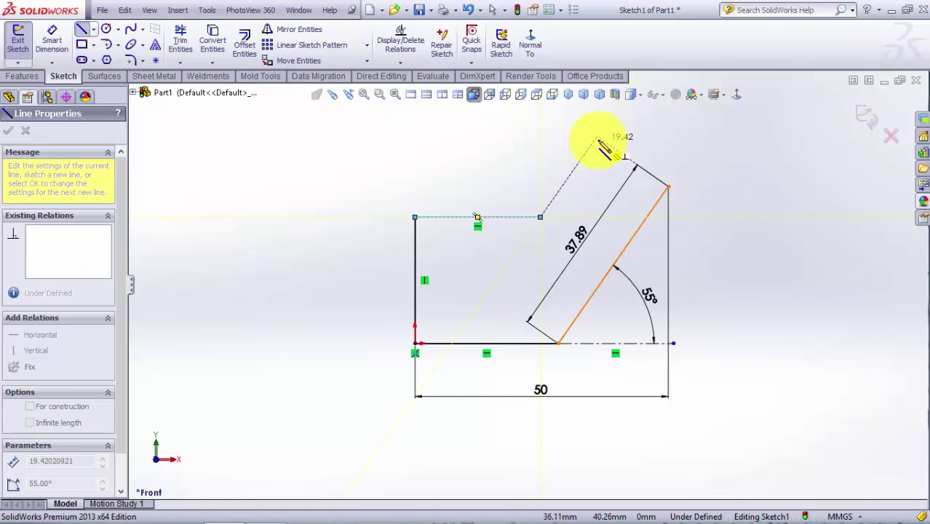
{"action": "left_click", "coordinate": [597, 138]}
{"action": "left_click", "coordinate": [668, 186]}
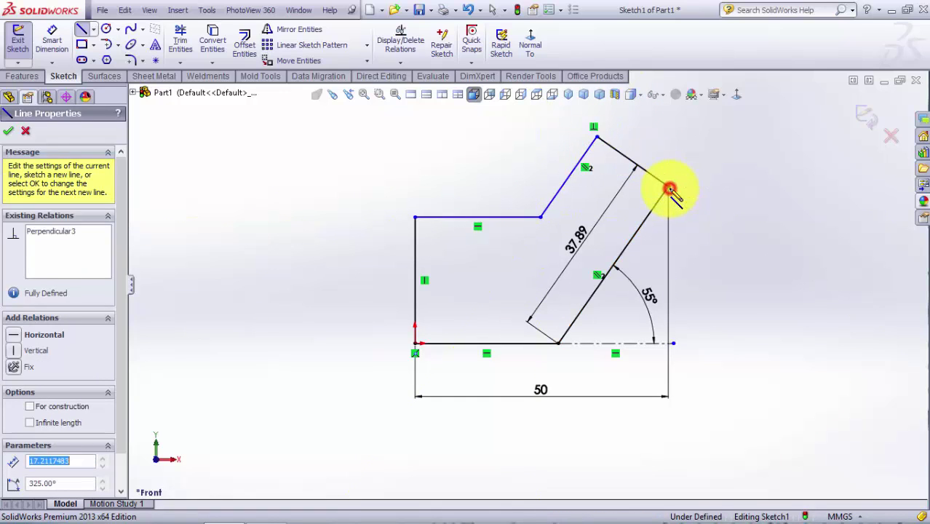
{"action": "left_click", "coordinate": [25, 131]}
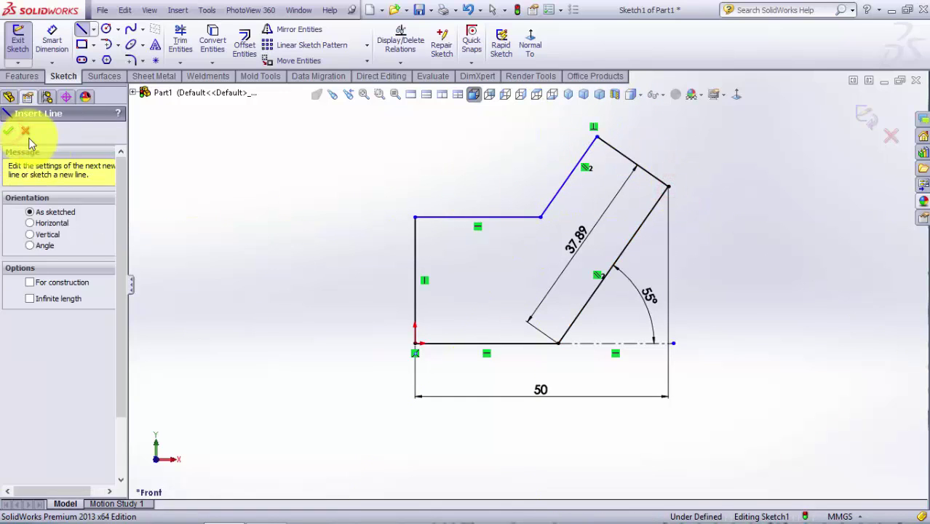
Dimension the short edge perpendicular to the angled line to 20 mm
{"action": "left_click", "coordinate": [9, 132]}
{"action": "left_click", "coordinate": [51, 40]}
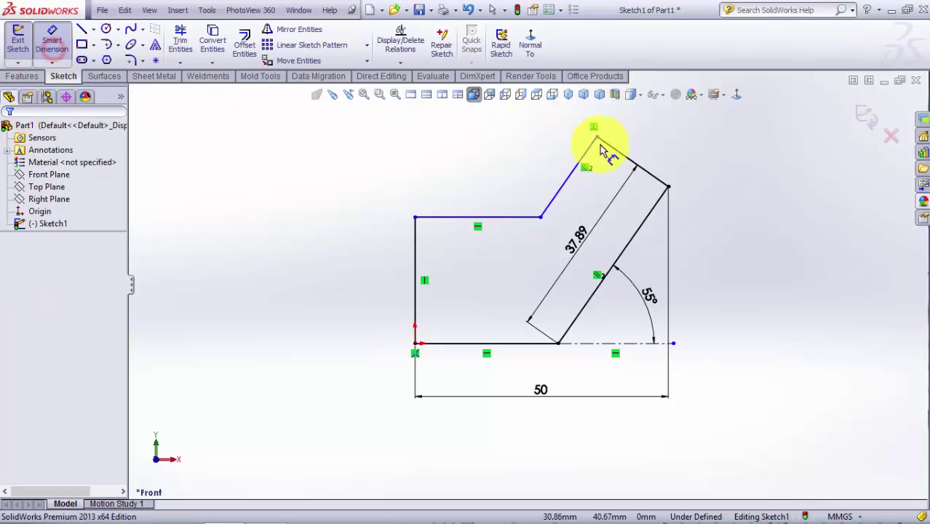
{"action": "left_click", "coordinate": [624, 153]}
{"action": "left_click", "coordinate": [641, 145]}
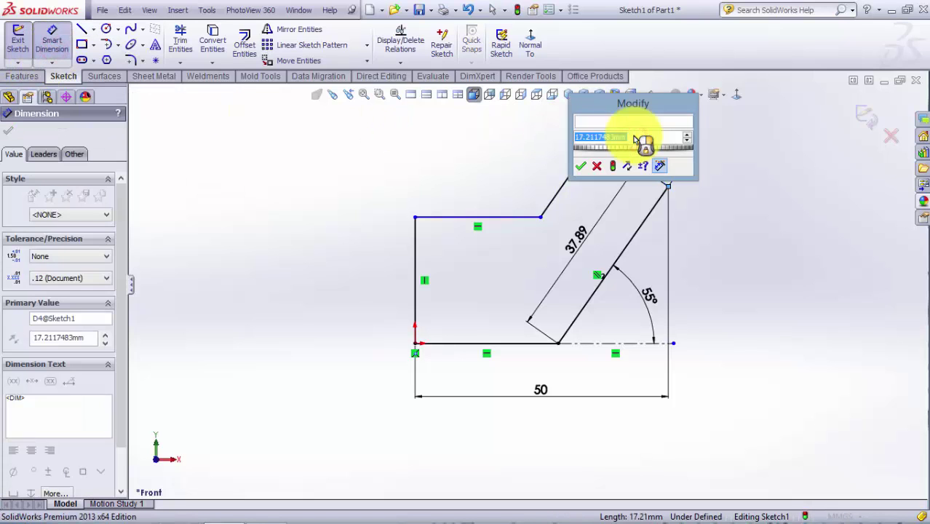
{"action": "type", "text": "20"}
{"action": "key", "text": "Return"}
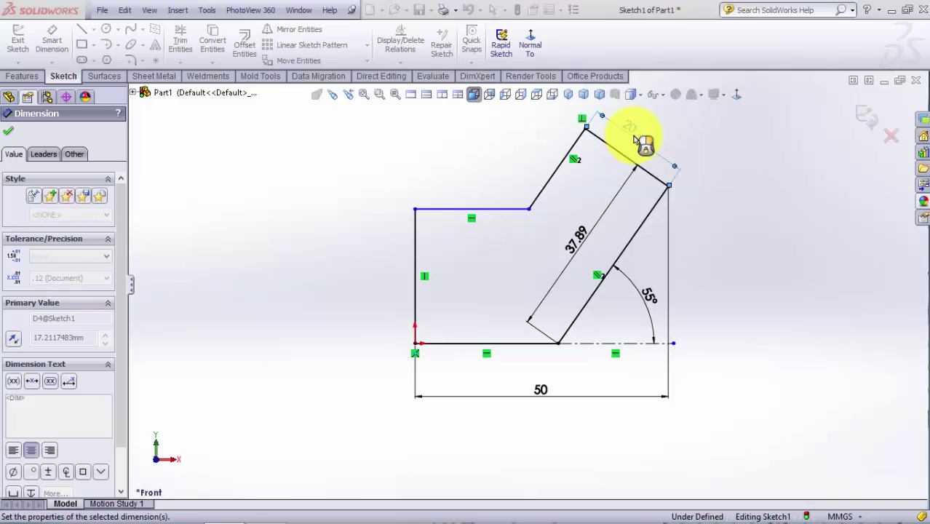
{"action": "left_click", "coordinate": [8, 135]}
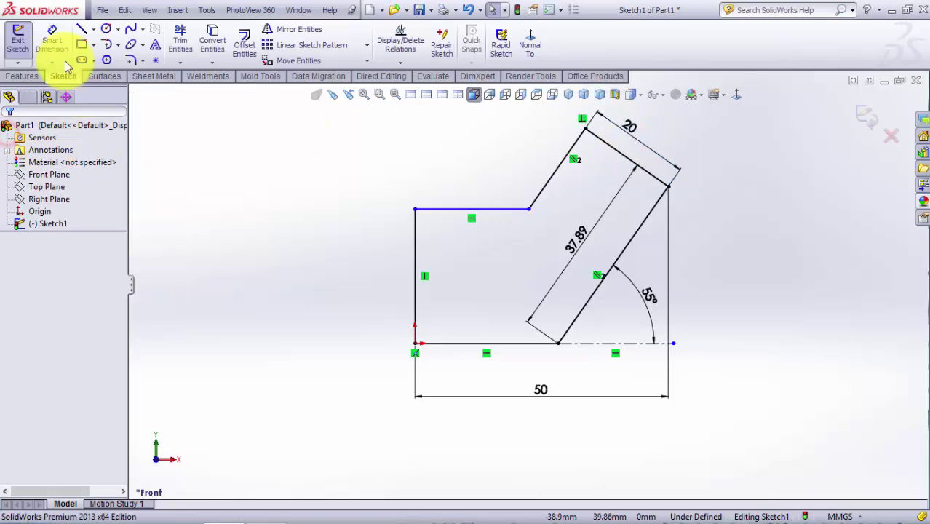
{"action": "left_click", "coordinate": [82, 28]}
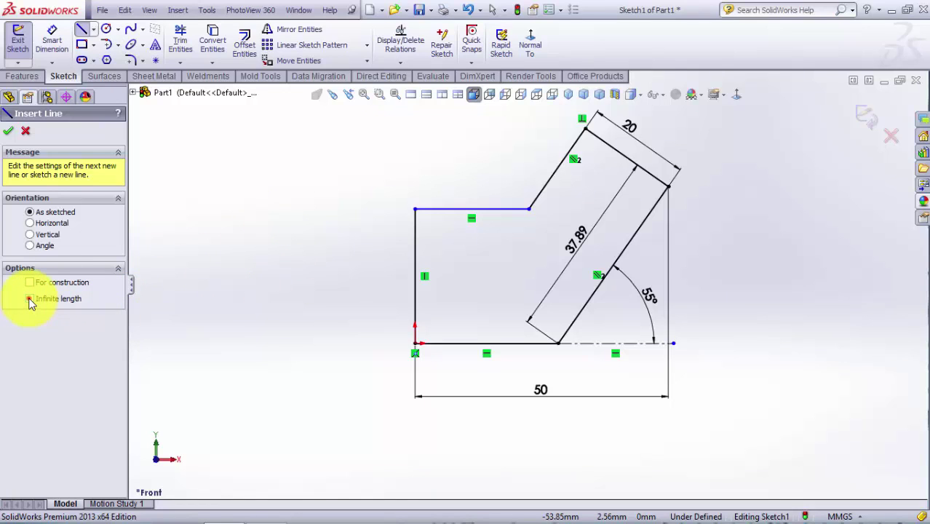
{"action": "left_click", "coordinate": [29, 299]}
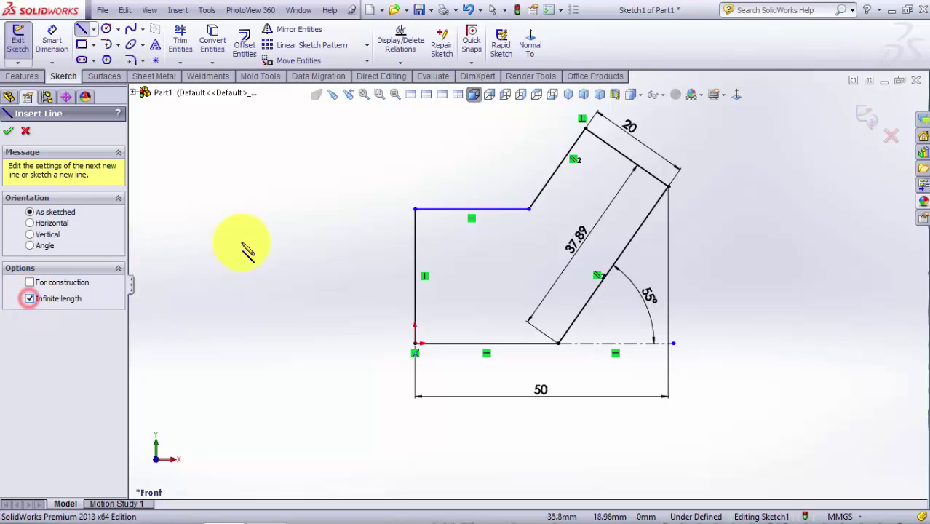
{"action": "left_click", "coordinate": [201, 299]}
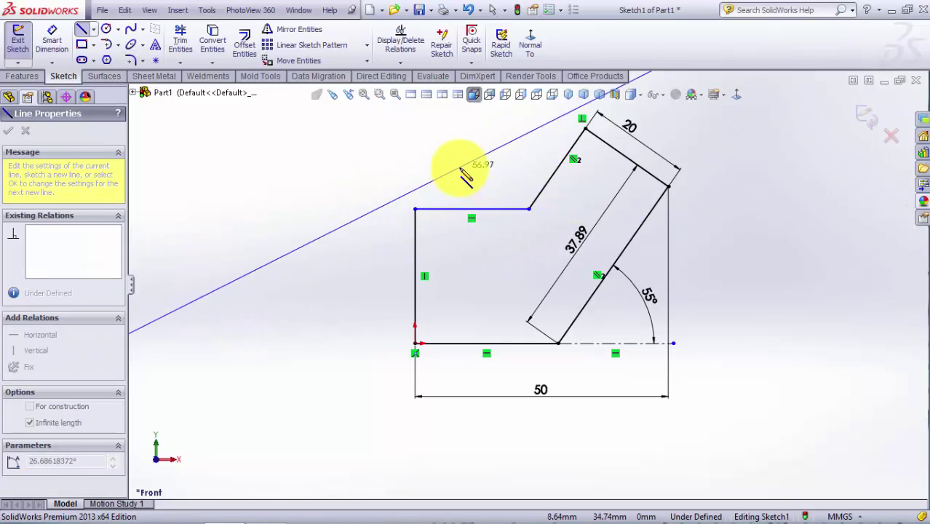
{"action": "left_click", "coordinate": [460, 170]}
{"action": "left_click", "coordinate": [8, 130]}
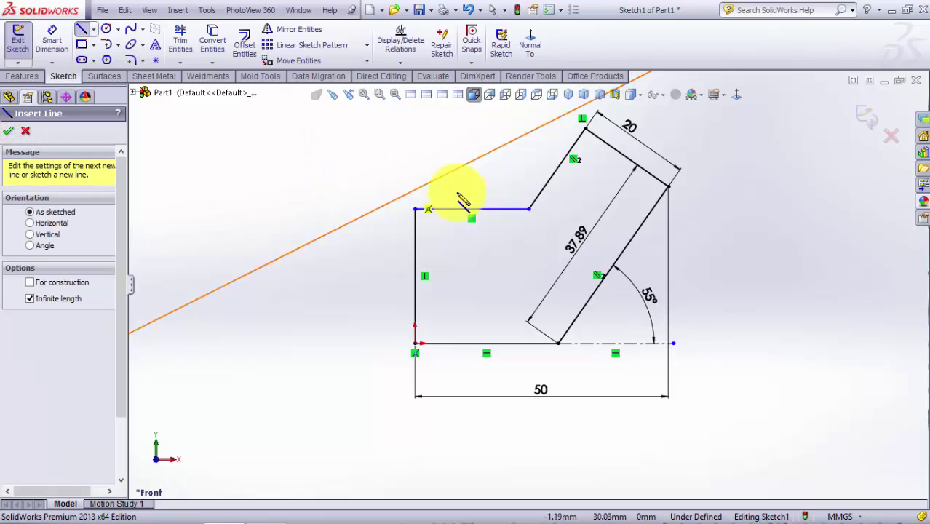
{"action": "left_click", "coordinate": [8, 130]}
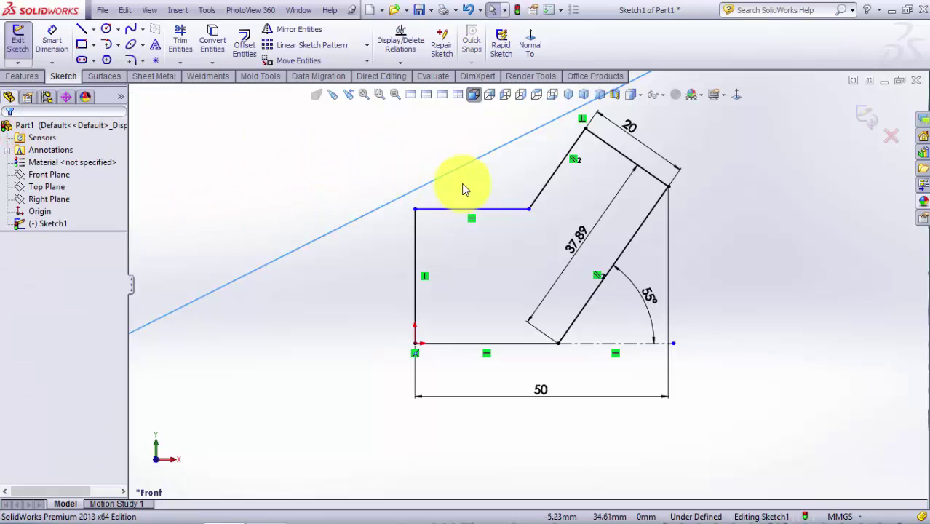
{"action": "key", "text": "Delete"}
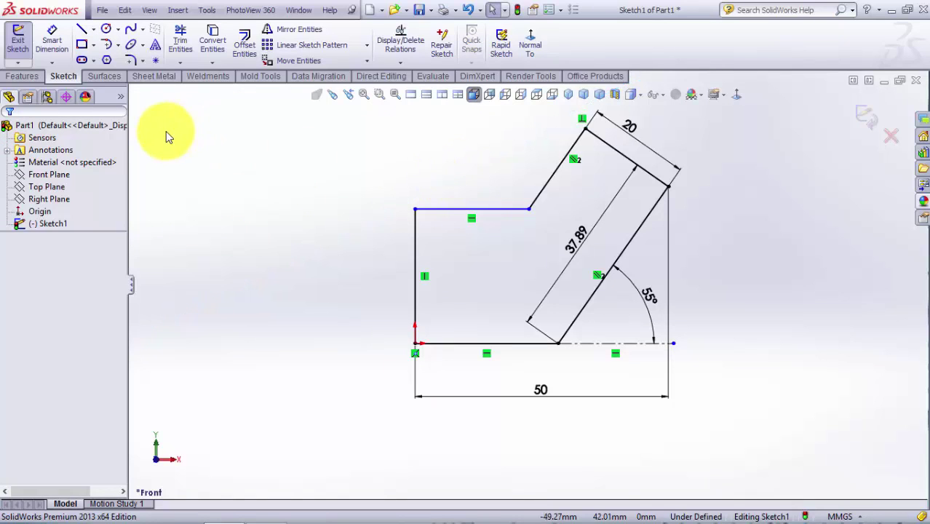
Draw a vertical construction line left of the profile, running from above it to below
{"action": "left_click", "coordinate": [77, 30]}
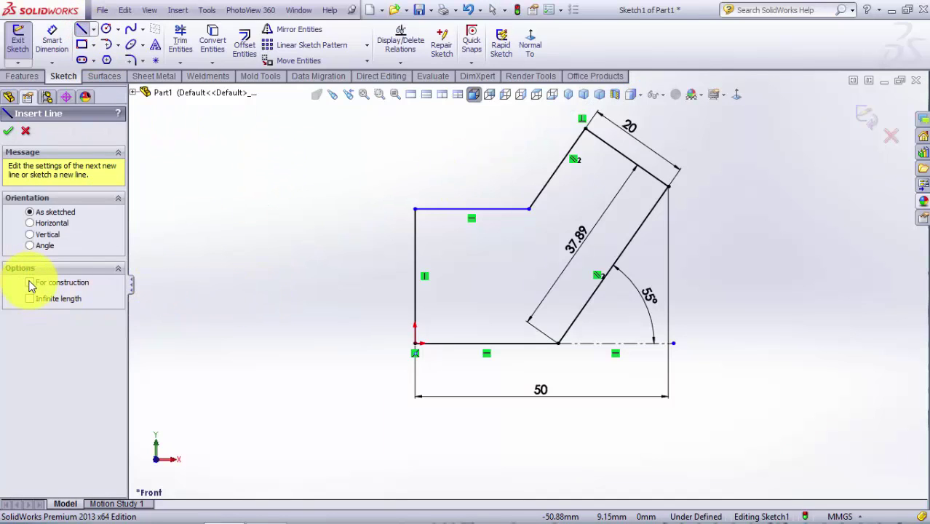
{"action": "left_click", "coordinate": [30, 282]}
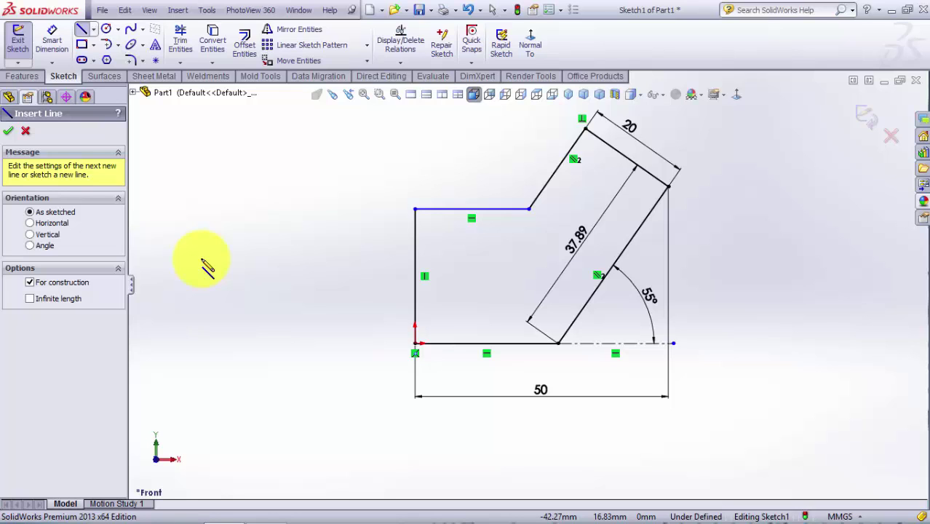
{"action": "left_click", "coordinate": [315, 151]}
{"action": "left_click", "coordinate": [313, 419]}
{"action": "key", "text": "Escape"}
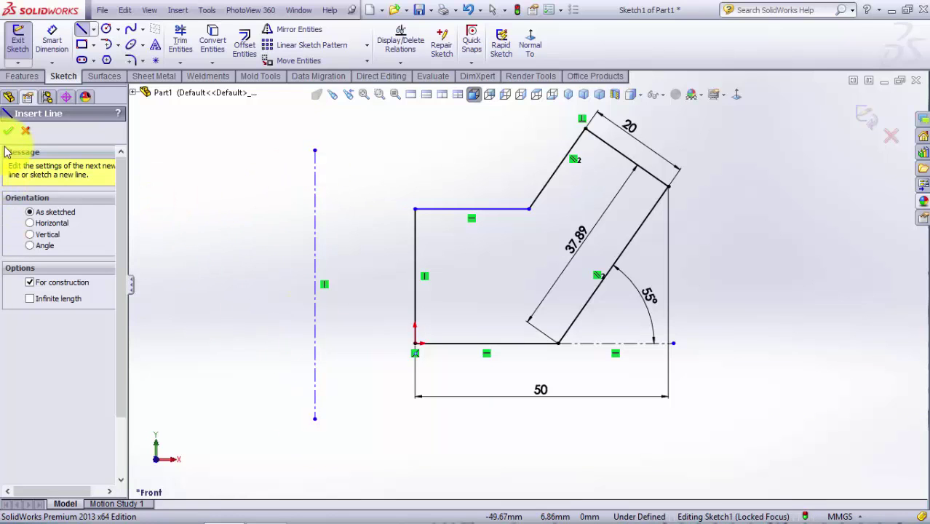
{"action": "left_click", "coordinate": [8, 134]}
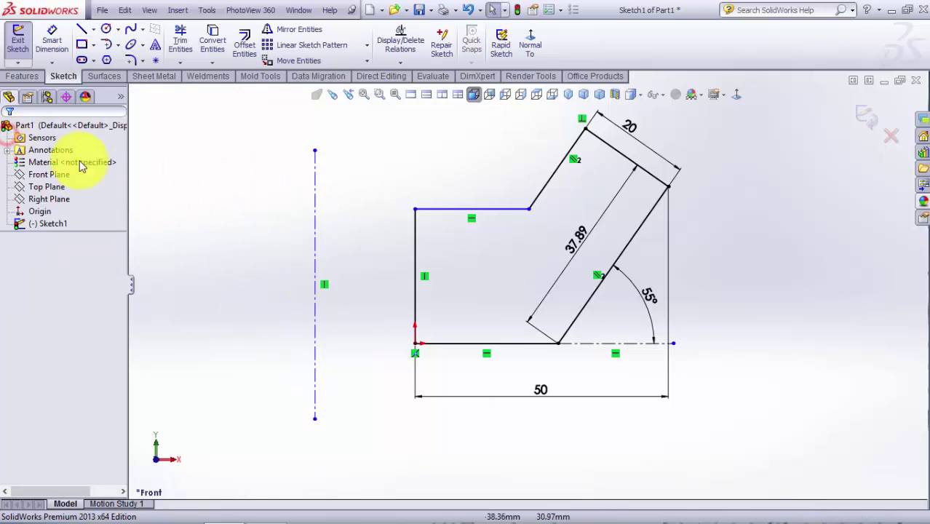
Revolve the closed profile 360° about the vertical construction line into a solid
{"action": "left_click", "coordinate": [19, 76]}
{"action": "left_click", "coordinate": [65, 45]}
{"action": "left_click", "coordinate": [365, 175]}
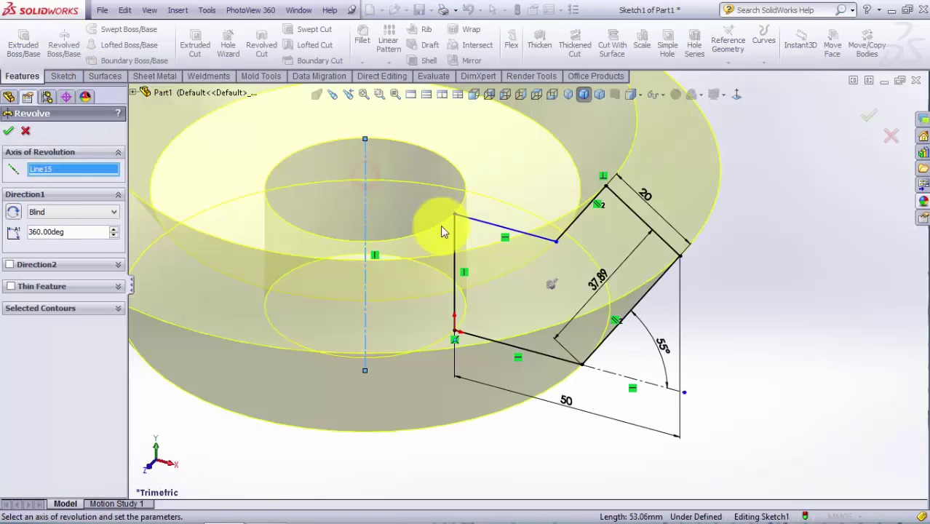
{"action": "left_click", "coordinate": [9, 133]}
{"action": "scroll", "coordinate": [628, 222], "scroll_direction": "down", "scroll_amount": 2}
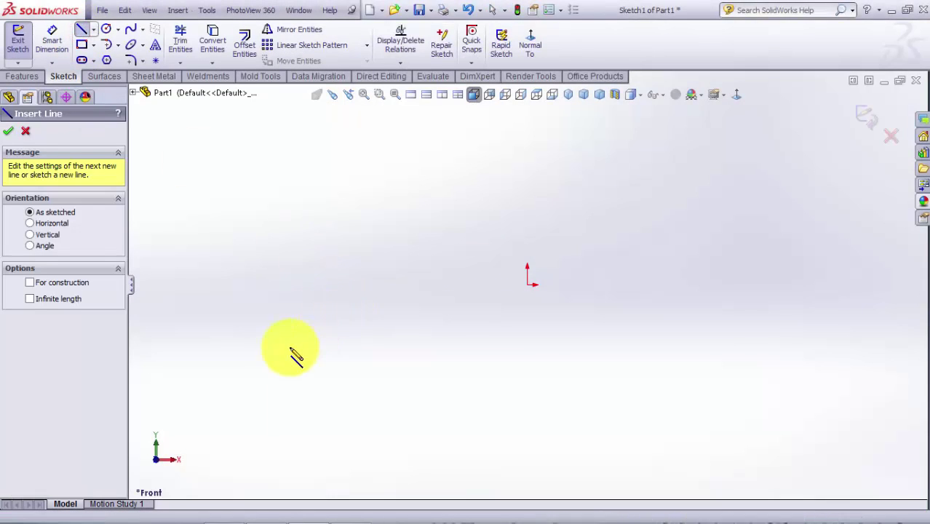
Draw a connected zigzag of lines through six points, then end the chain
{"action": "left_click", "coordinate": [288, 348]}
{"action": "left_click", "coordinate": [385, 168]}
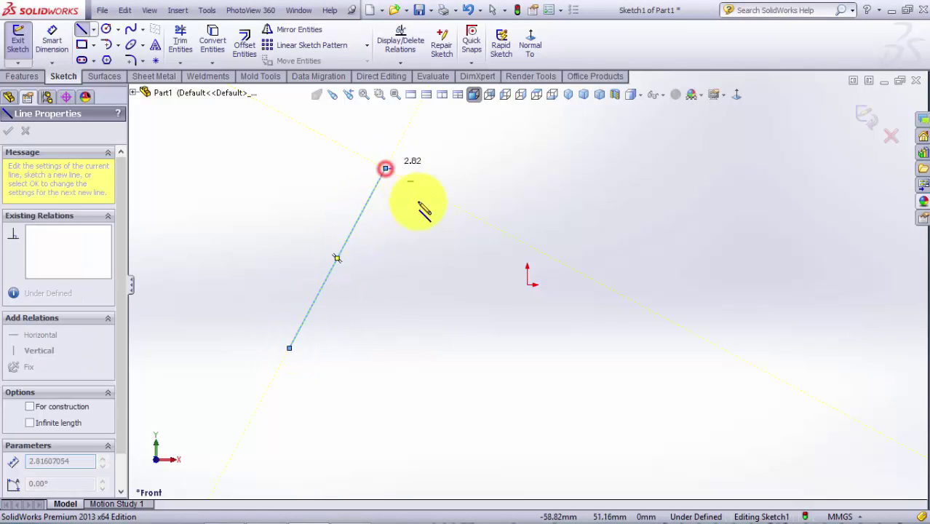
{"action": "left_click", "coordinate": [459, 248]}
{"action": "left_click", "coordinate": [368, 240]}
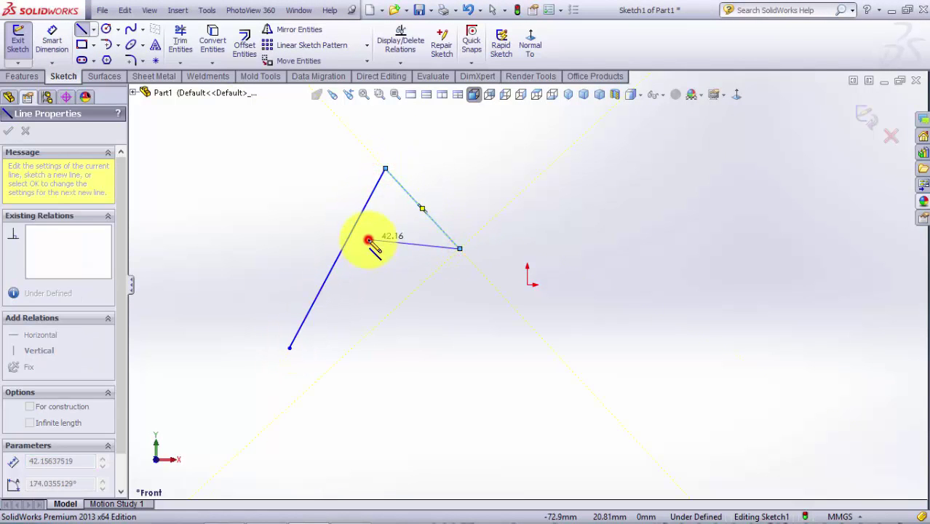
{"action": "left_click", "coordinate": [419, 336]}
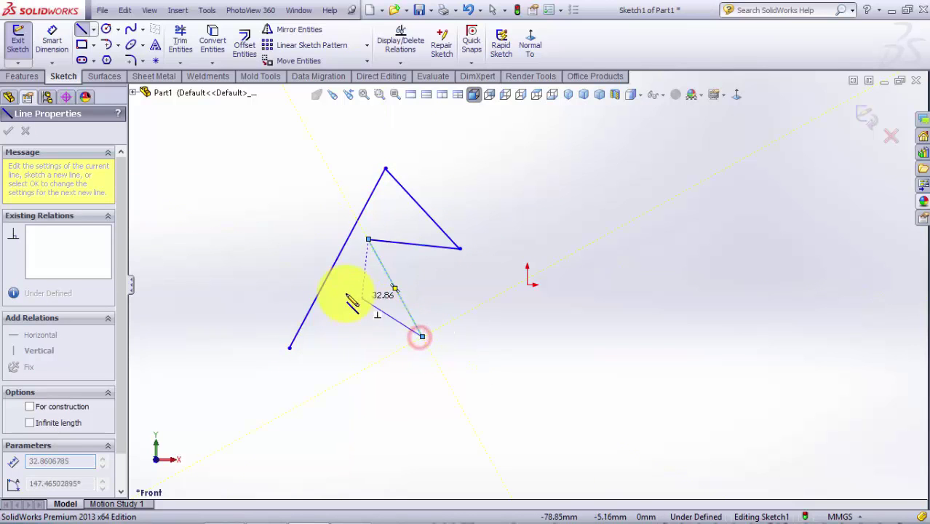
{"action": "left_click", "coordinate": [337, 291]}
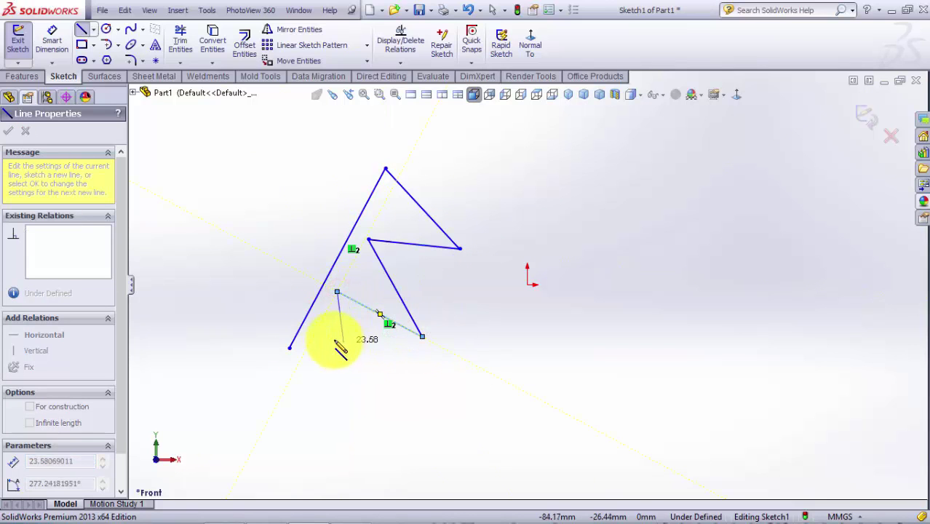
{"action": "key", "text": "Escape"}
{"action": "left_click", "coordinate": [367, 206]}
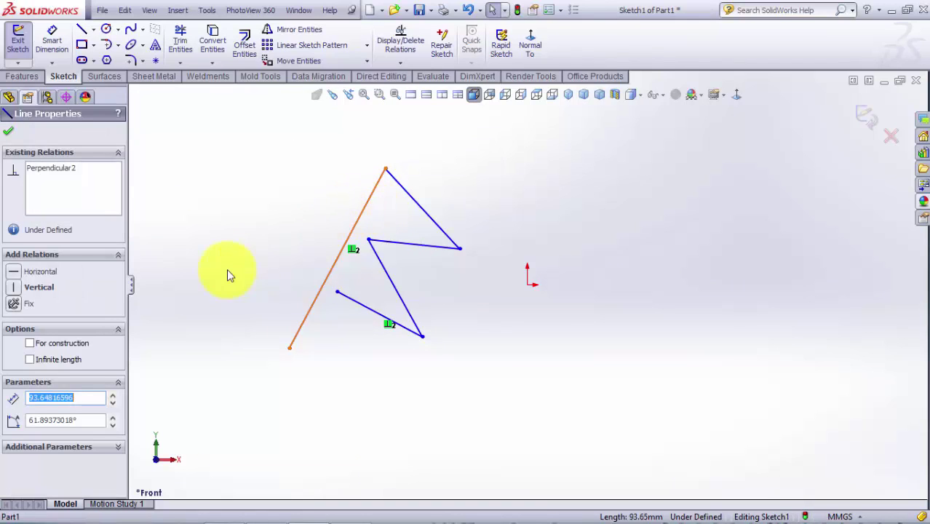
Give the long zigzag line a Vertical relation and the upper and lower short lines Horizontal relations
{"action": "left_click", "coordinate": [13, 288]}
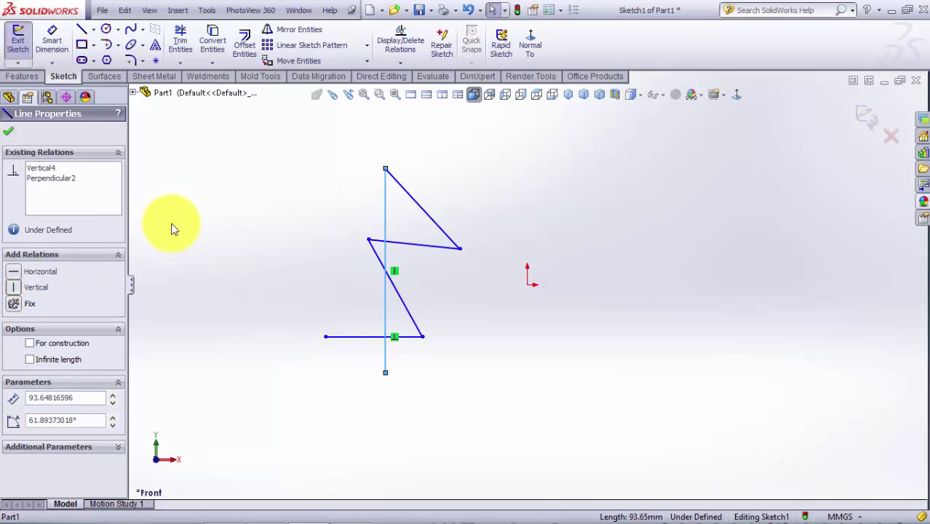
{"action": "left_click", "coordinate": [423, 248]}
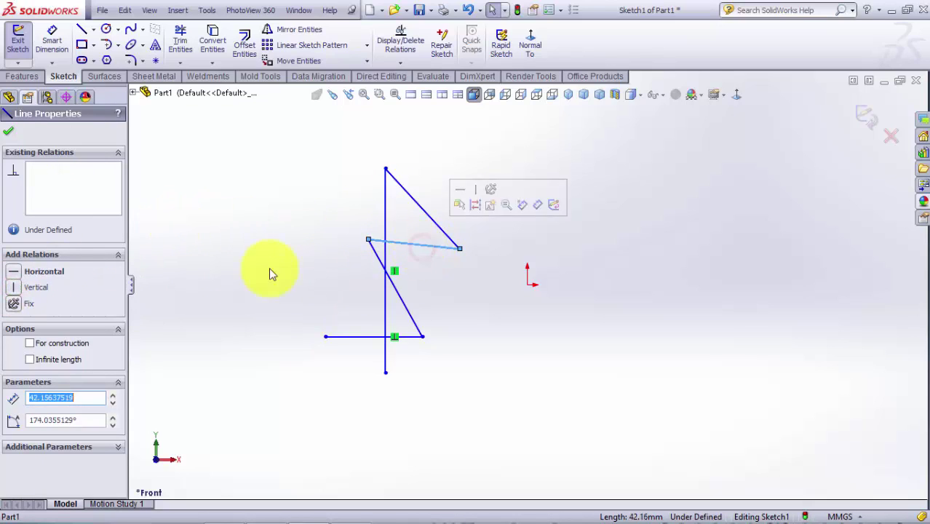
{"action": "left_click", "coordinate": [12, 272]}
{"action": "left_click", "coordinate": [400, 343]}
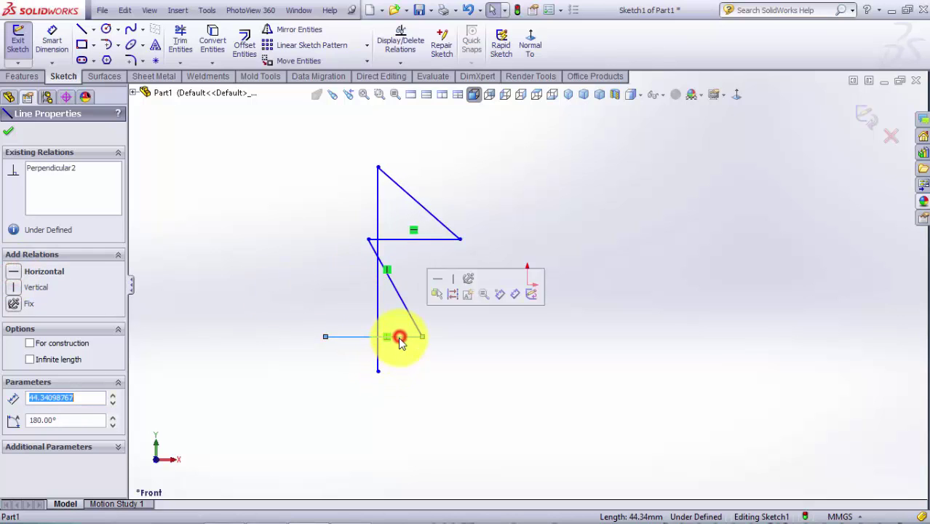
{"action": "left_click", "coordinate": [13, 273]}
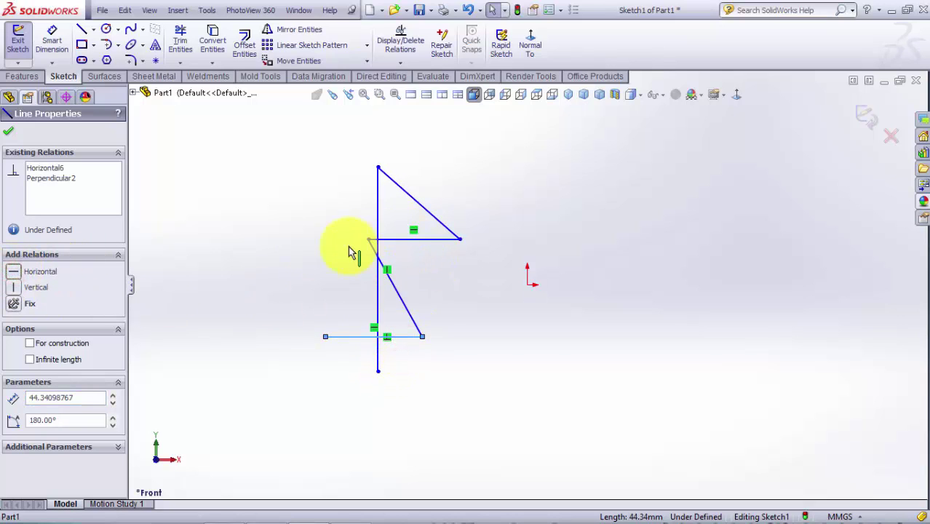
{"action": "left_click", "coordinate": [9, 134]}
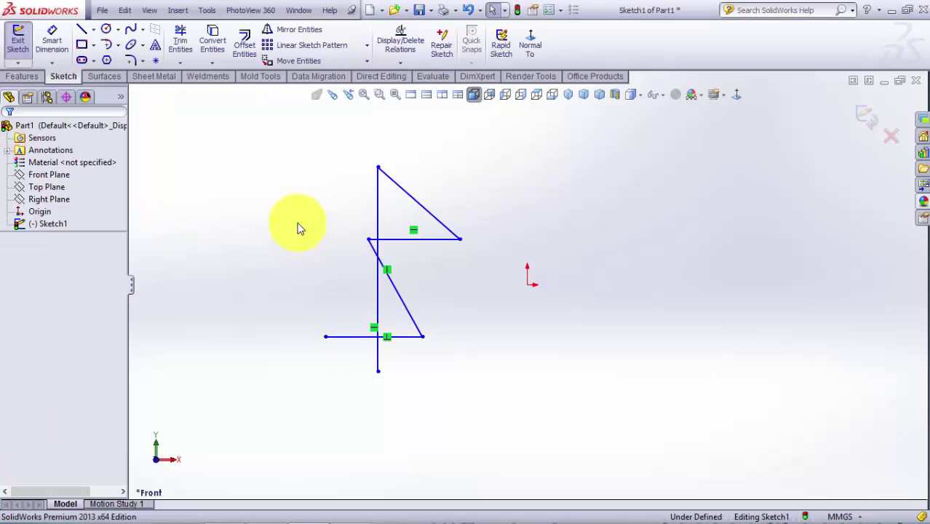
Drag zigzag corners and endpoints to test the relations, then start a vertical line
{"action": "left_click_drag", "start_coordinate": [368, 240], "coordinate": [422, 258]}
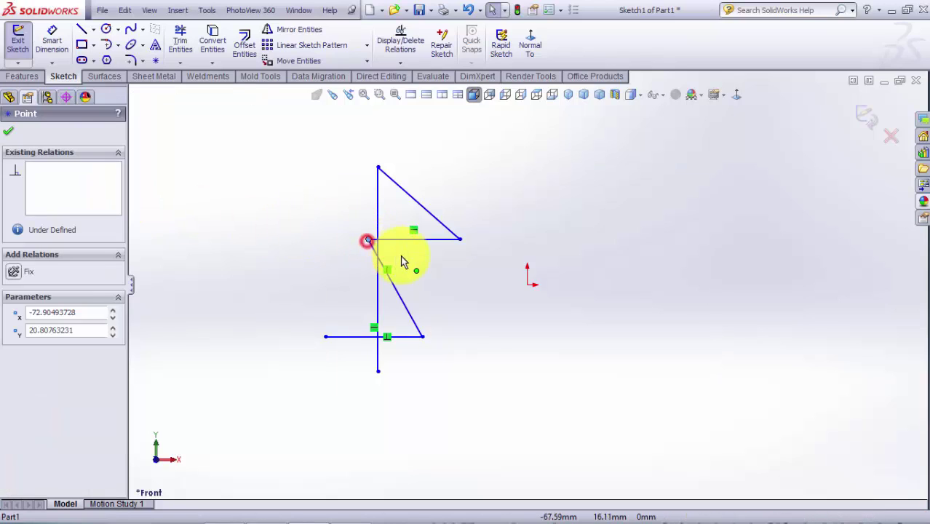
{"action": "left_click_drag", "start_coordinate": [325, 336], "coordinate": [363, 336]}
{"action": "mouse_move", "coordinate": [422, 336]}
{"action": "left_mouse_down"}
{"action": "mouse_move", "coordinate": [454, 325]}
{"action": "mouse_move", "coordinate": [499, 331]}
{"action": "left_mouse_up"}
{"action": "mouse_move", "coordinate": [363, 321]}
{"action": "left_mouse_down"}
{"action": "mouse_move", "coordinate": [422, 334]}
{"action": "mouse_move", "coordinate": [379, 329]}
{"action": "left_mouse_up"}
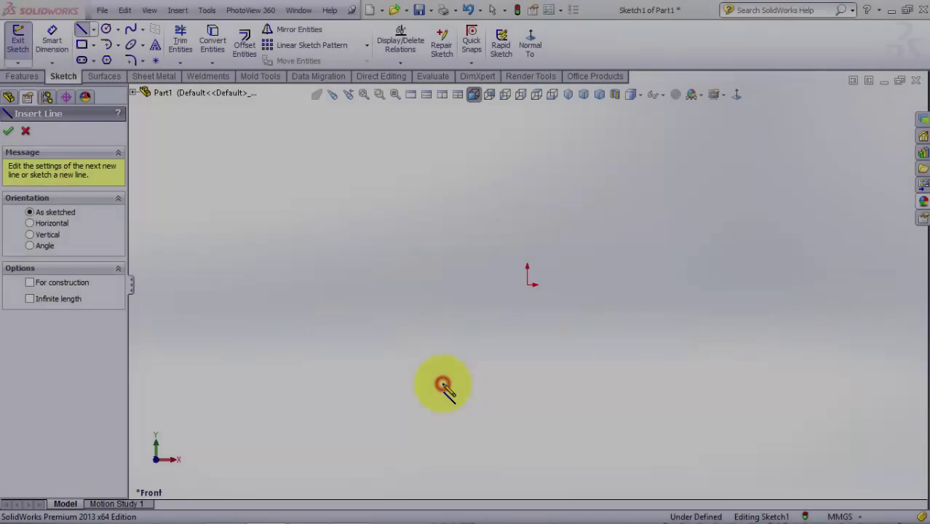
{"action": "left_click", "coordinate": [442, 383]}
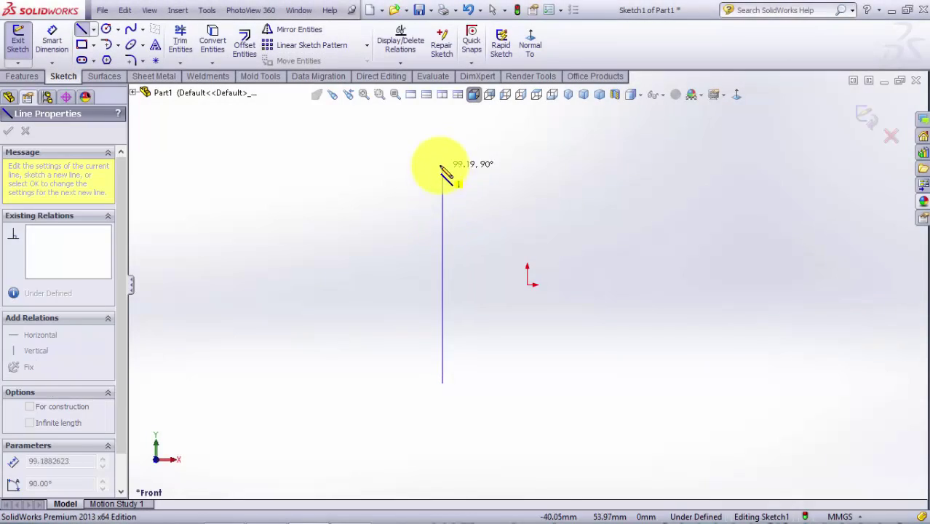